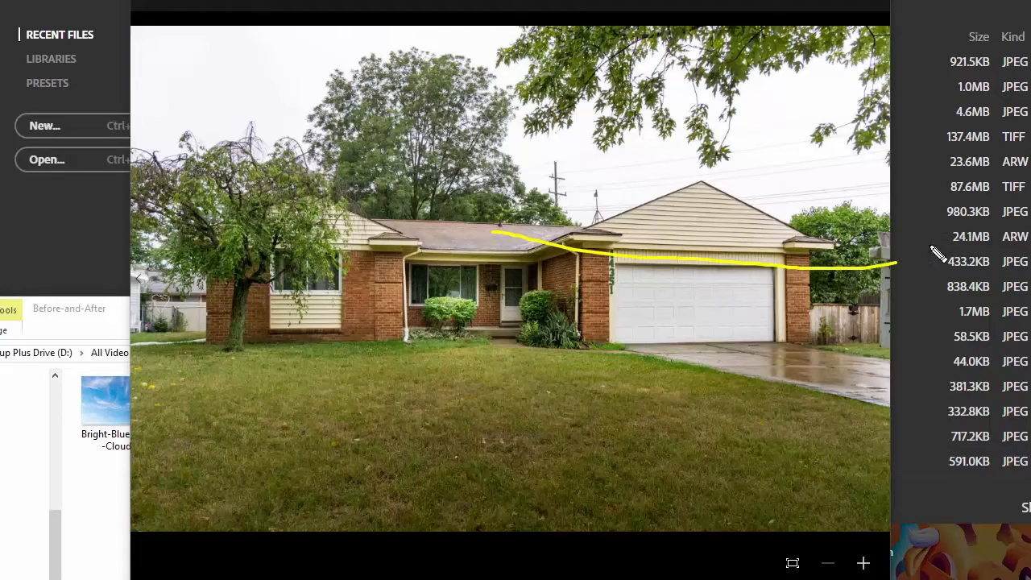
- Close the photo preview and open Regis-2-Tweaked (1 of 1).jpg from the Before-and-After folder in Photoshop as a floating window
mouse_move(505, 259)
left_mouse_down()
mouse_move(567, 267)
mouse_move(553, 235)
left_mouse_up()
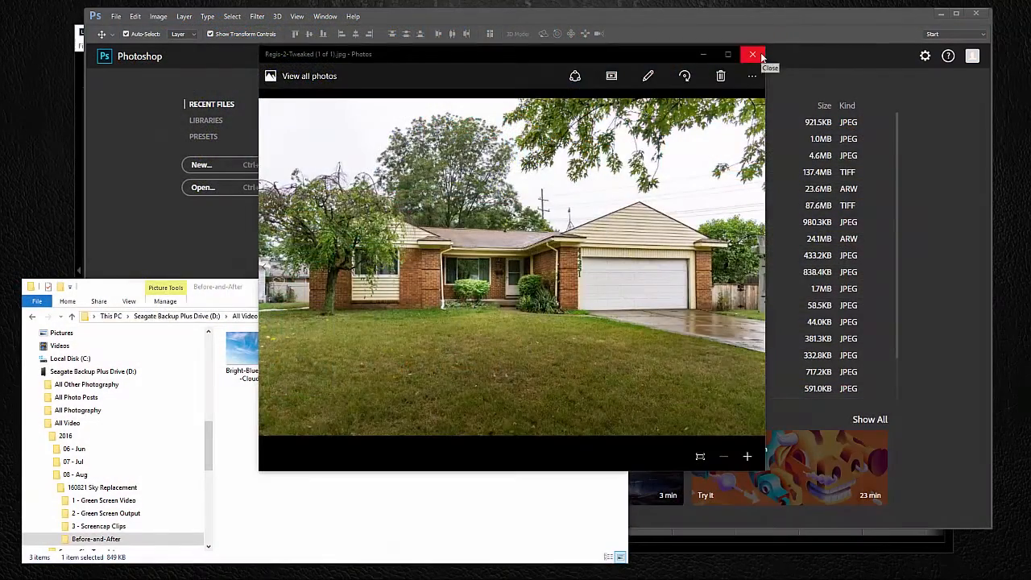
left_click(753, 55)
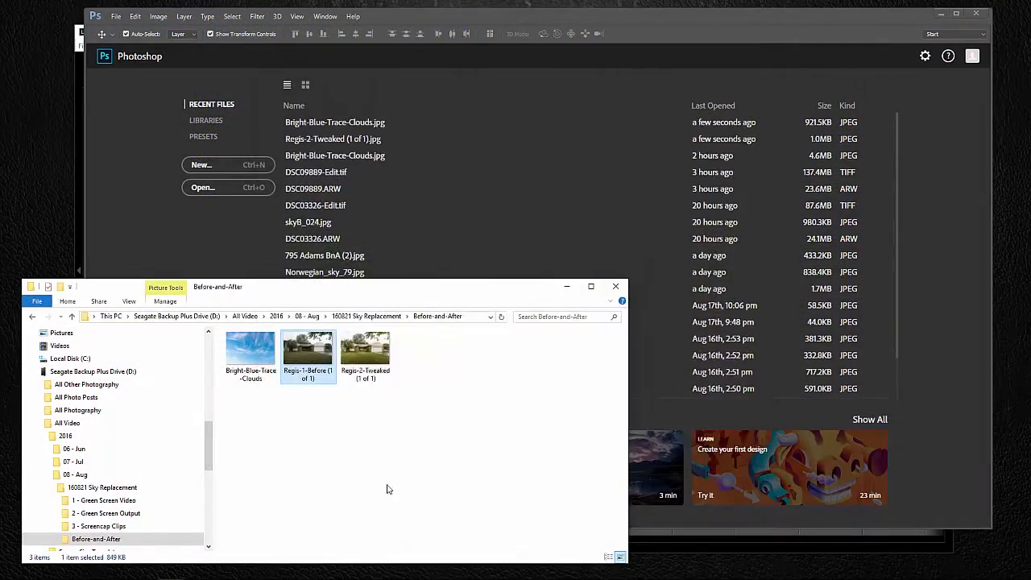
left_click_drag(362, 355, 524, 190)
left_click_drag(209, 55, 216, 70)
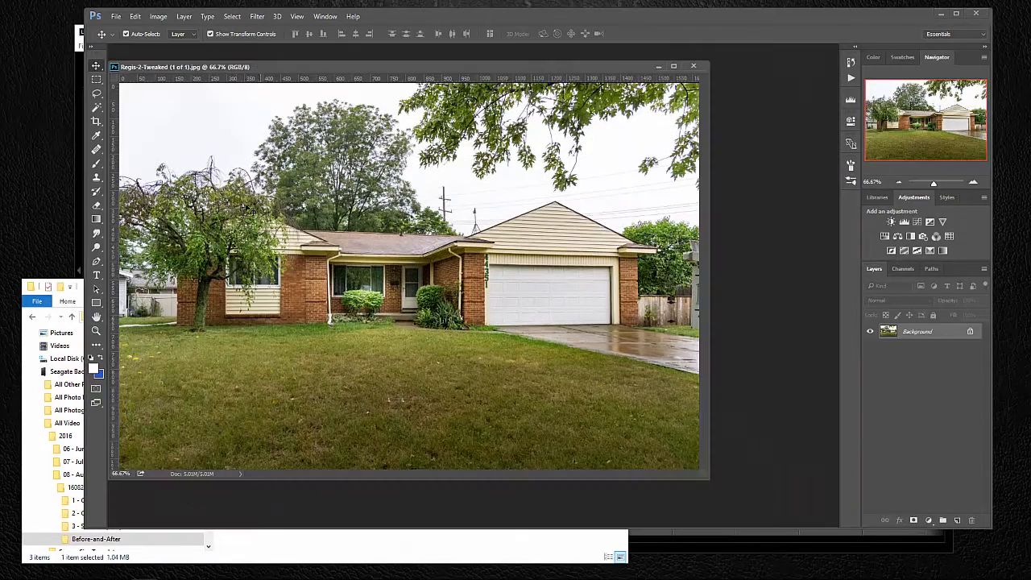
- Open Bright-Blue-Trace-Clouds.jpg from the Before-and-After folder in its own floating Photoshop window
left_click(326, 553)
left_click_drag(258, 358, 739, 316)
left_click_drag(252, 78, 257, 76)
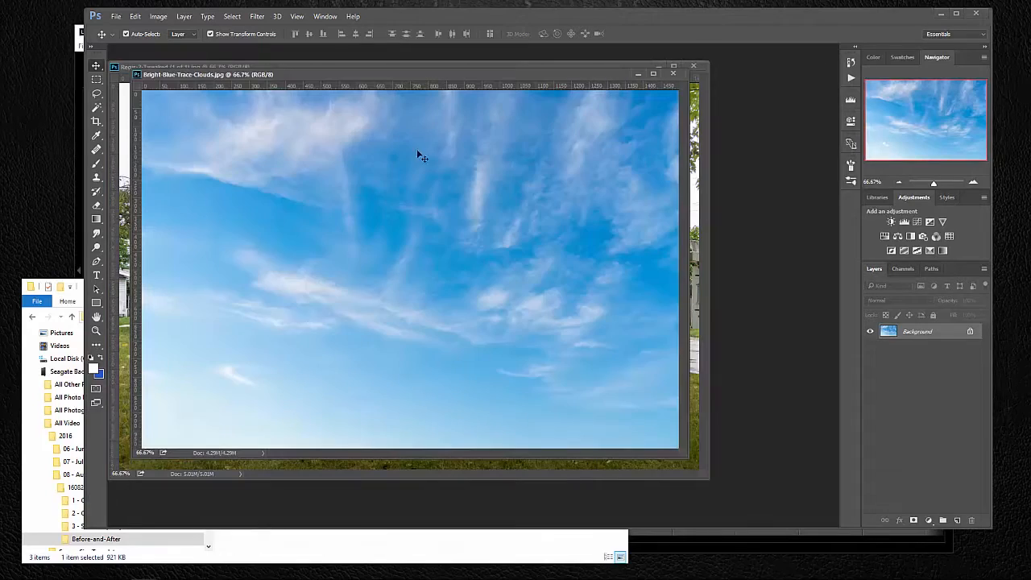
- Zoom both the sky and house images out to 50% and offset their windows so both can be reached
left_click(901, 182)
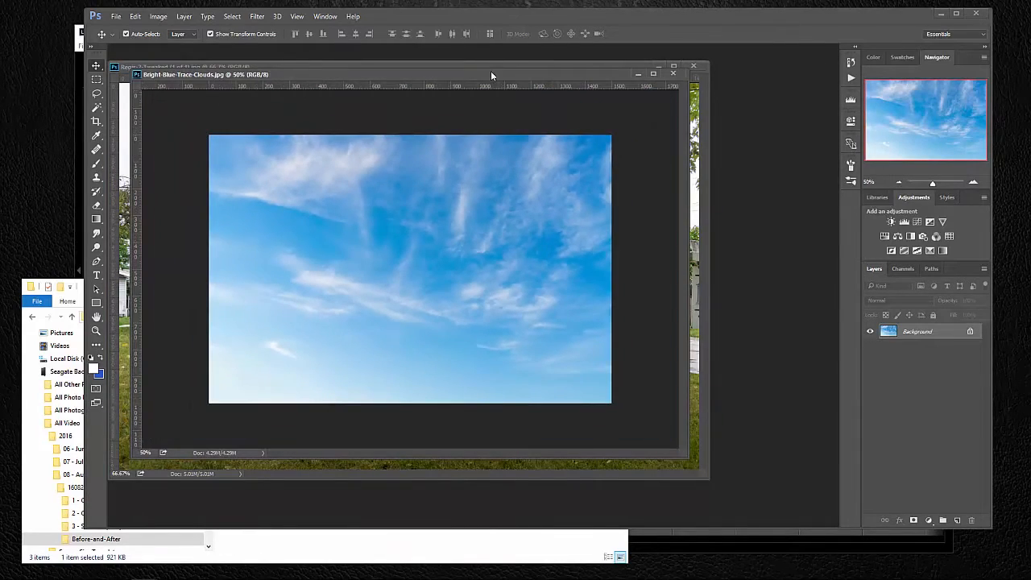
left_click_drag(490, 76, 599, 101)
left_click(487, 65)
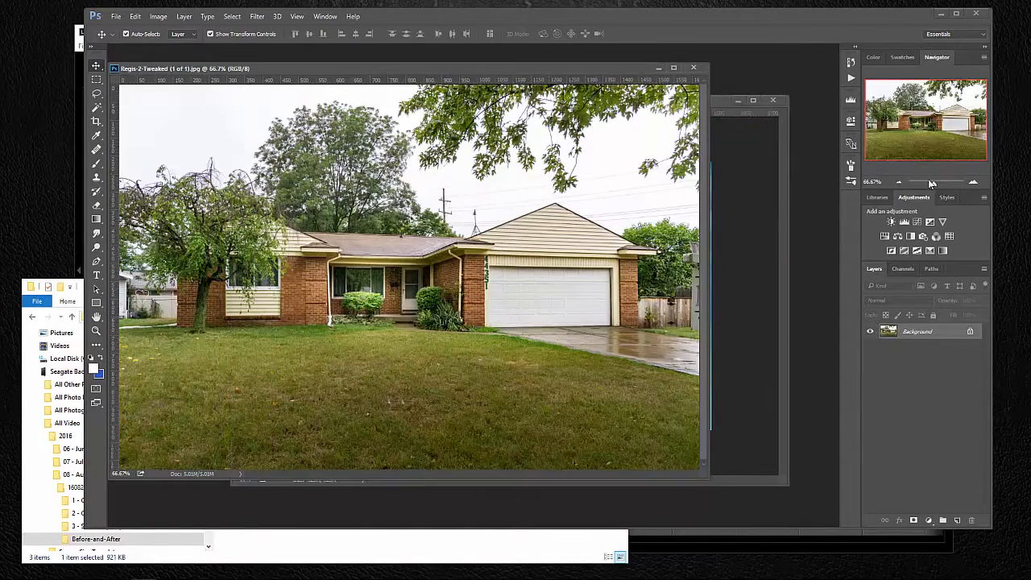
left_click(900, 183)
left_click(767, 168)
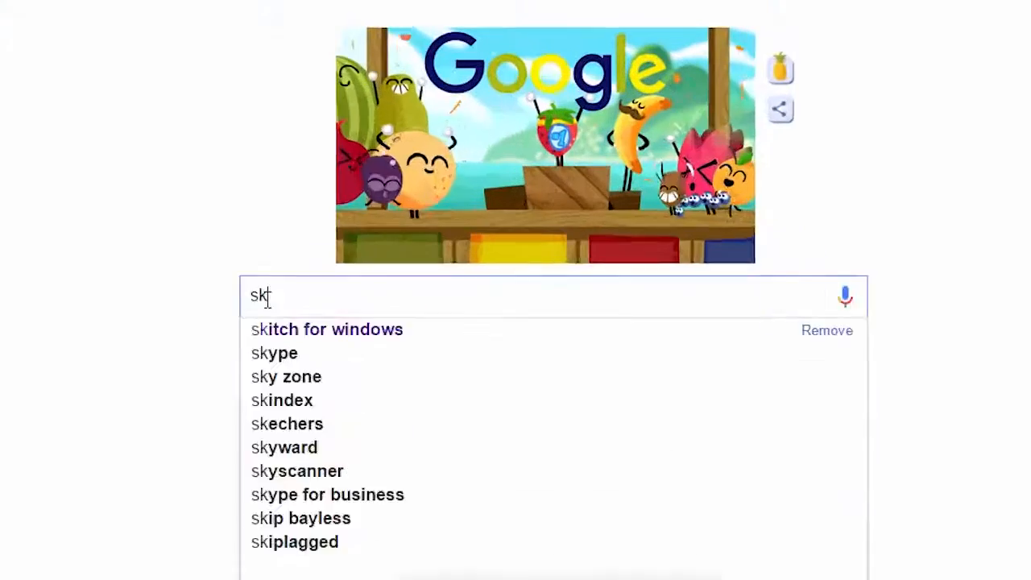
- Look up replacement skies in Google with the query "sky backgrounds", and change the query to "sky library"
type("y backgrounds")
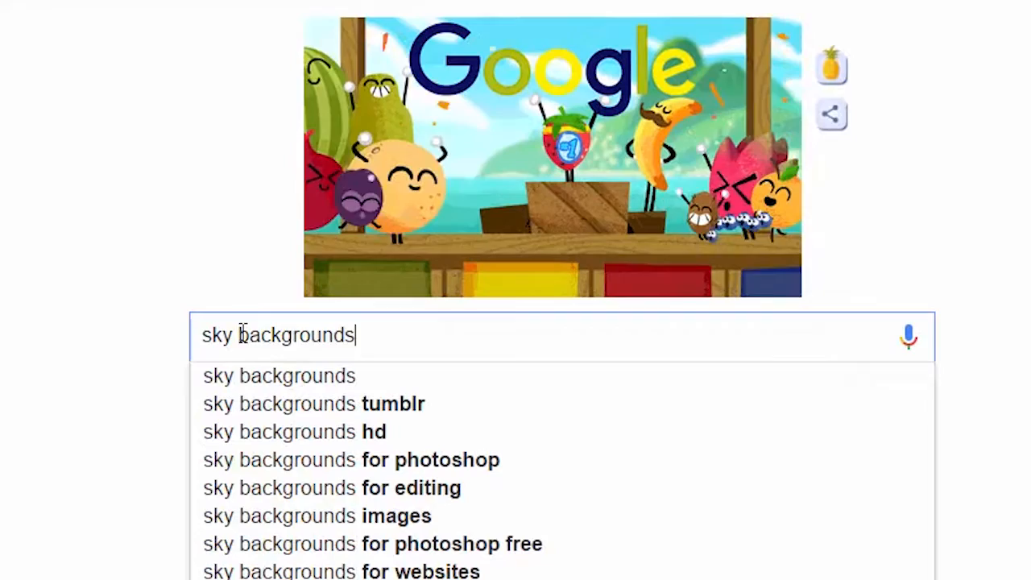
double_click(241, 334)
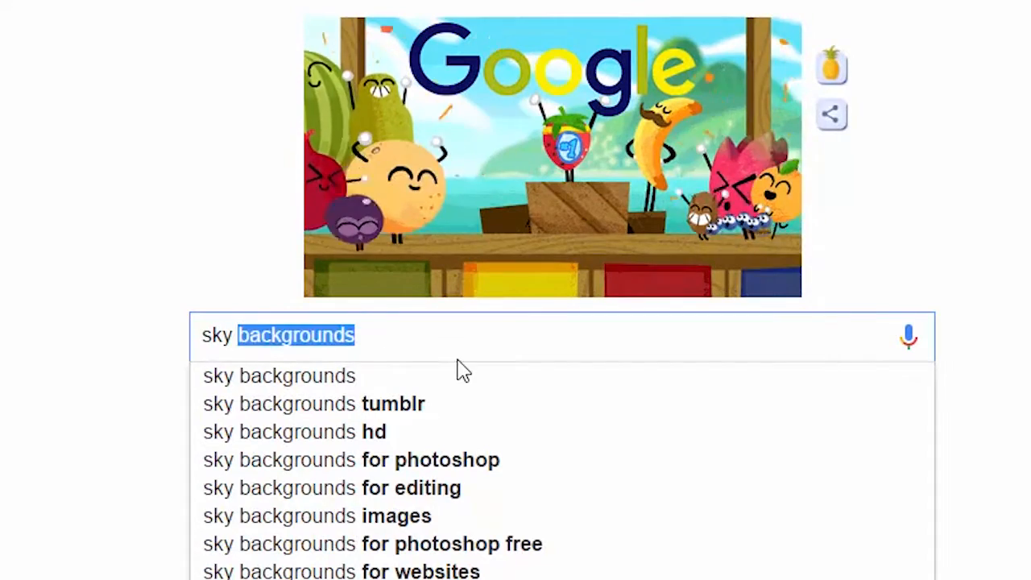
type("library")
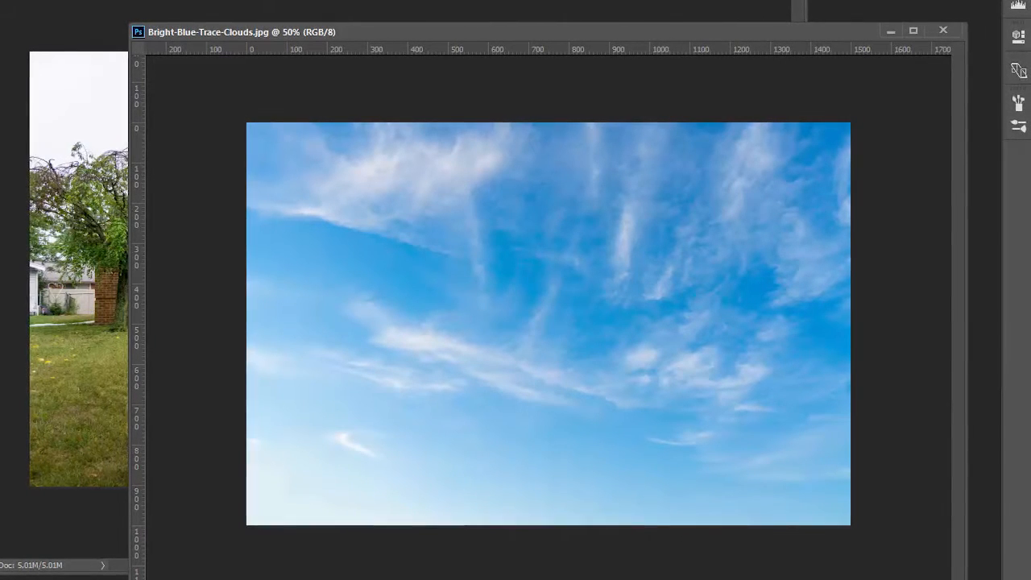
- Copy the Background layer of the Bright-Blue-Trace-Clouds image into the Regis-2-Tweaked house photo as a new layer
key("ctrl+Tab")
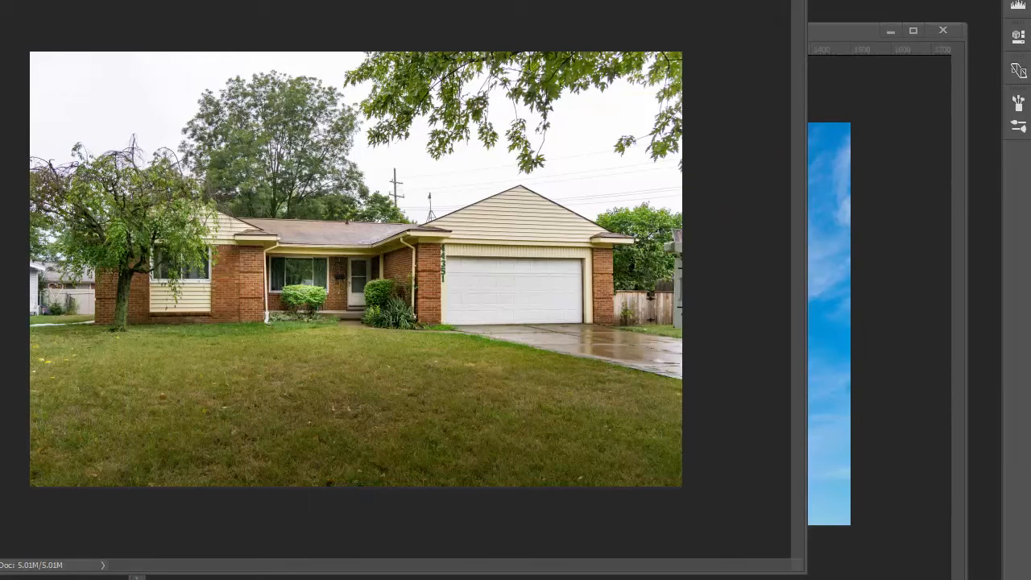
left_click(822, 36)
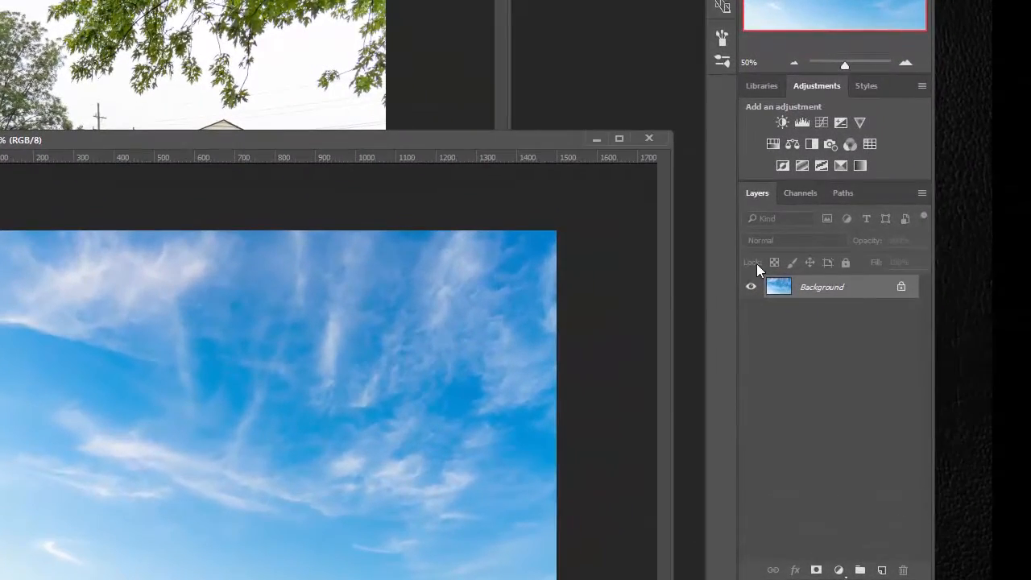
left_click_drag(834, 288, 141, 68)
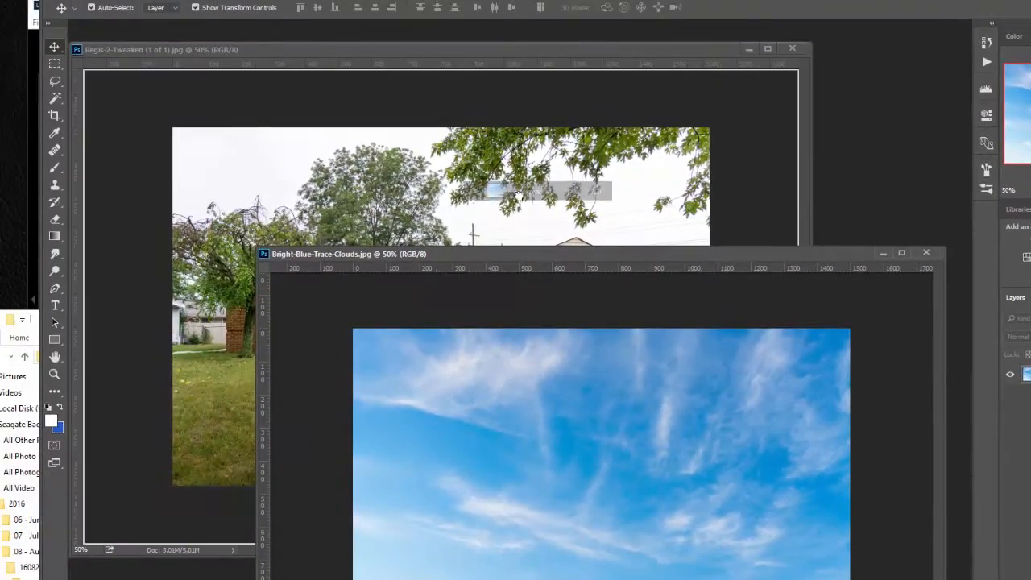
left_click_drag(520, 195, 519, 197)
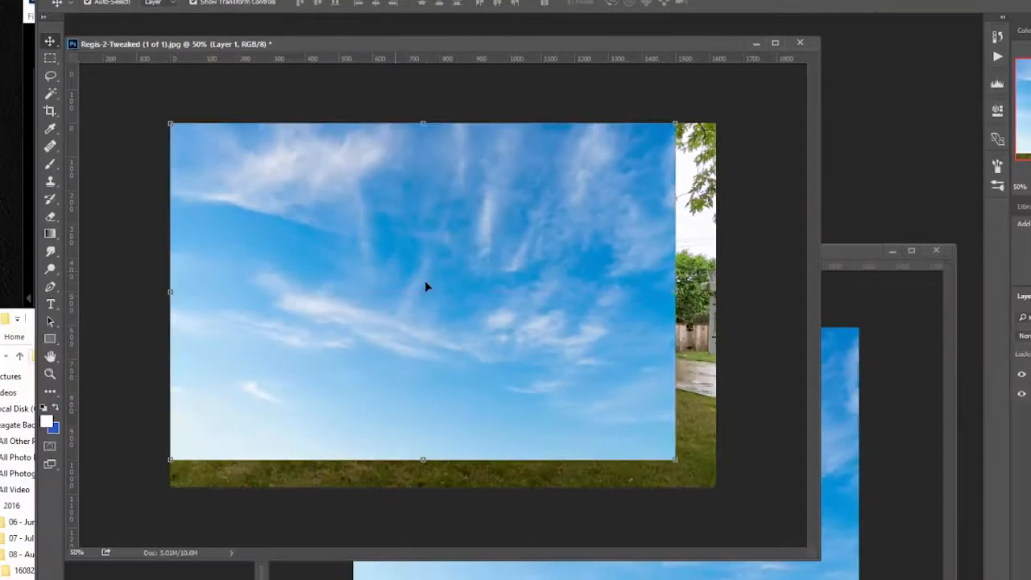
- Stretch the sky layer to about 117% width and 107% height, spanning the photo's full width with its lower edge on the lawn
left_click_drag(716, 487, 677, 438)
left_click_drag(673, 263, 730, 259)
left_click_drag(614, 259, 630, 218)
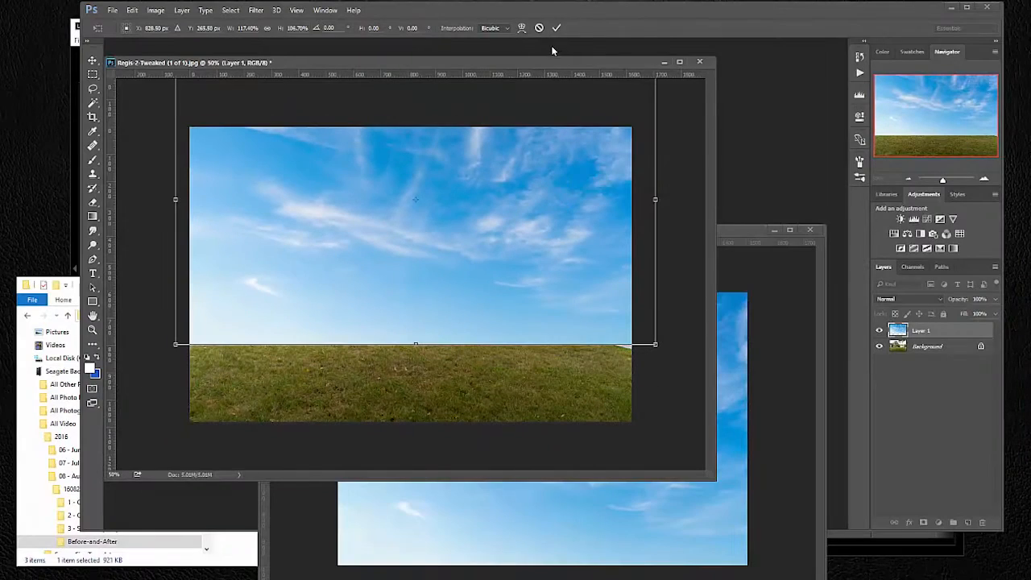
left_click(622, 3)
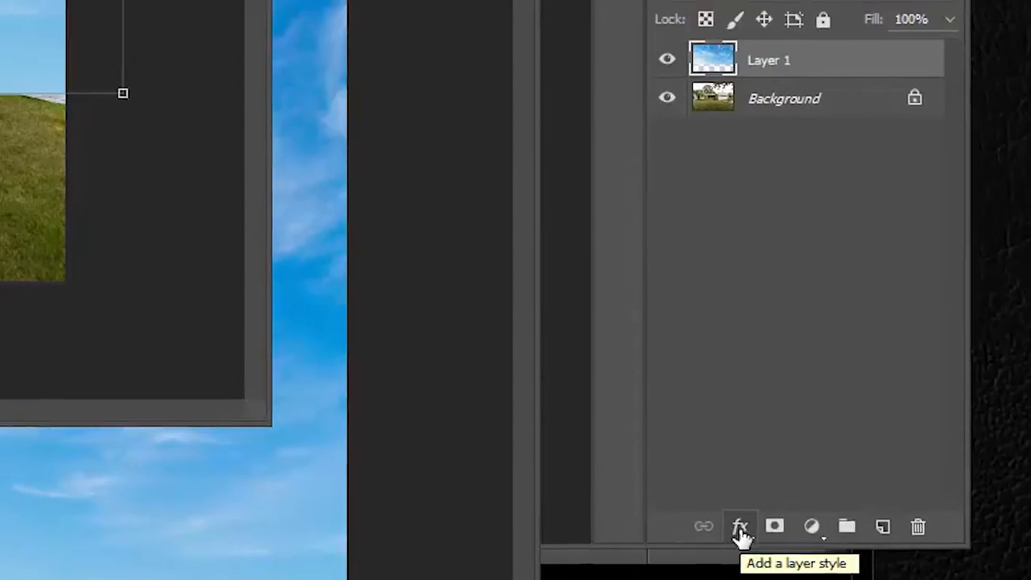
- In the sky layer's Blending Options, set the Underlying Layer black slider of Blend If Gray to 225 and apply it
left_click(847, 535)
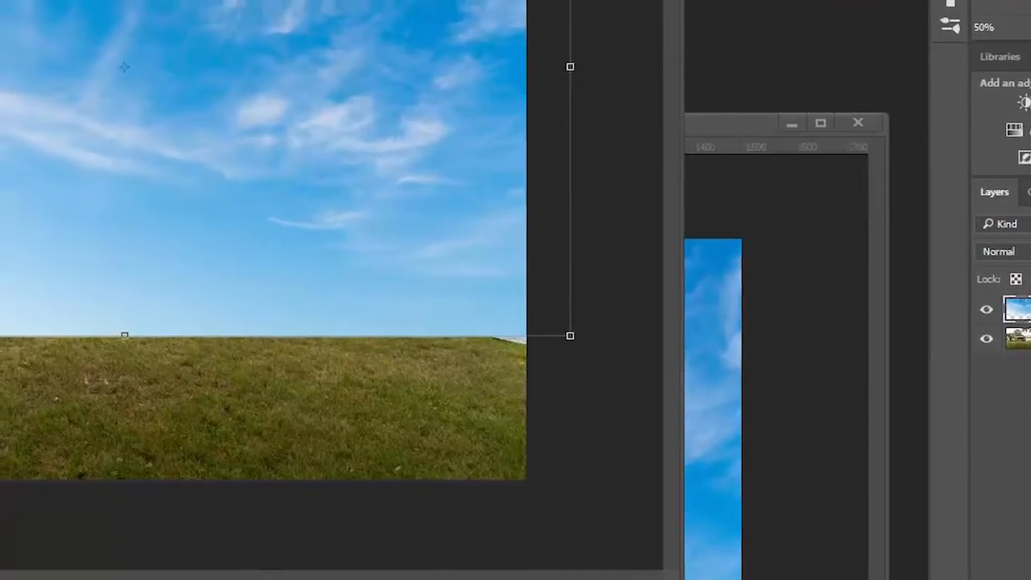
left_click(1025, 451)
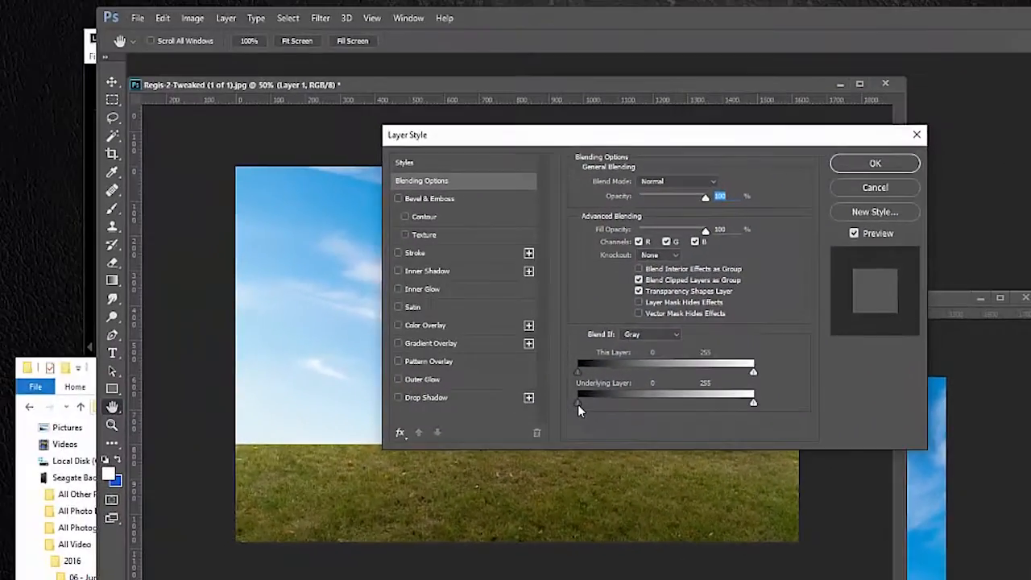
left_click_drag(581, 405, 610, 412)
left_click_drag(717, 138, 988, 403)
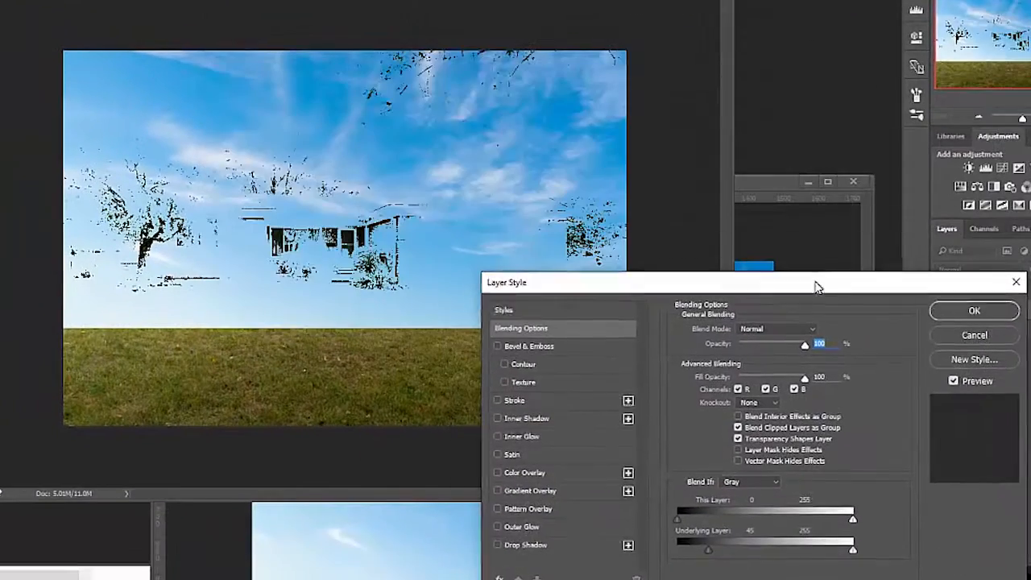
left_click_drag(817, 287, 815, 285)
left_click_drag(709, 554, 832, 578)
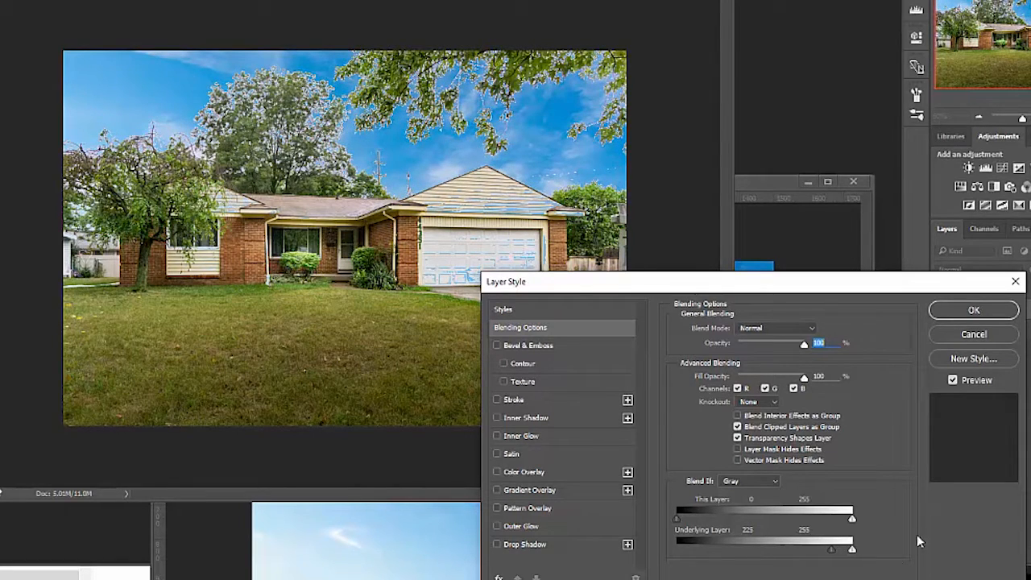
left_click(974, 311)
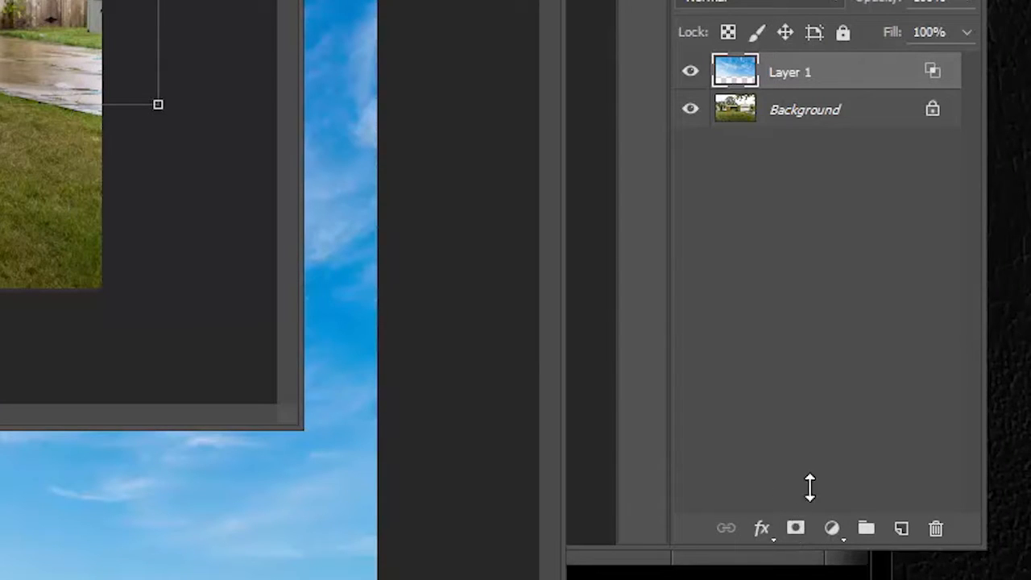
- Add a white layer mask to the sky layer
left_click(796, 530)
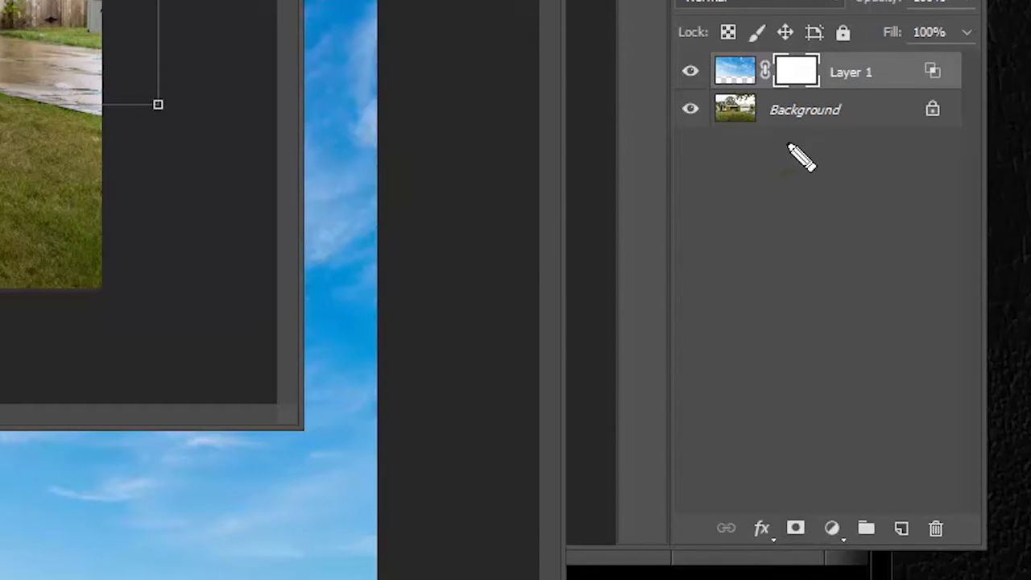
mouse_move(846, 111)
left_mouse_down()
mouse_move(790, 26)
mouse_move(760, 31)
mouse_move(748, 67)
mouse_move(755, 97)
mouse_move(814, 134)
left_mouse_up()
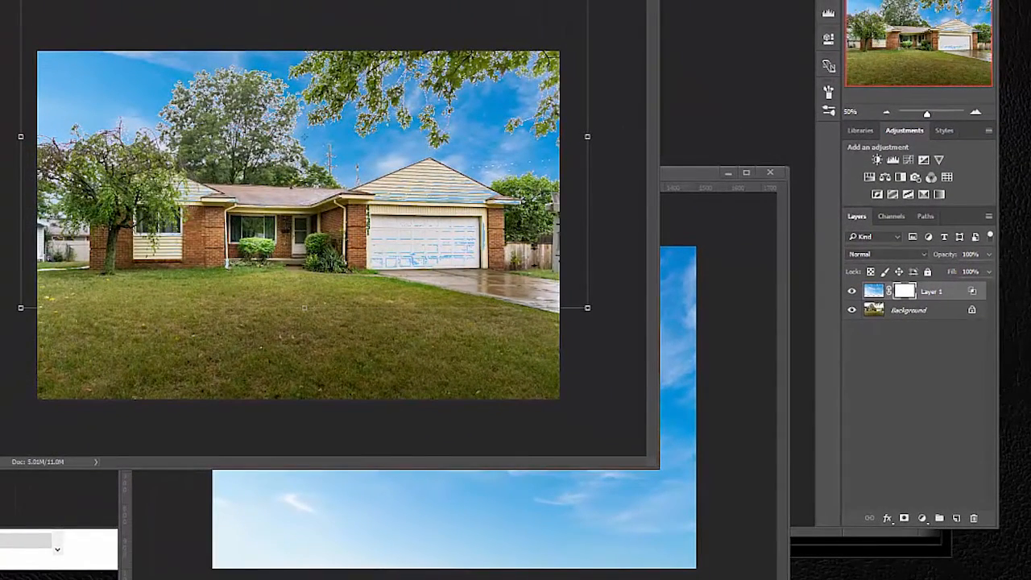
mouse_move(459, 288)
left_mouse_down()
mouse_move(532, 217)
mouse_move(397, 168)
mouse_move(392, 287)
mouse_move(449, 257)
left_mouse_up()
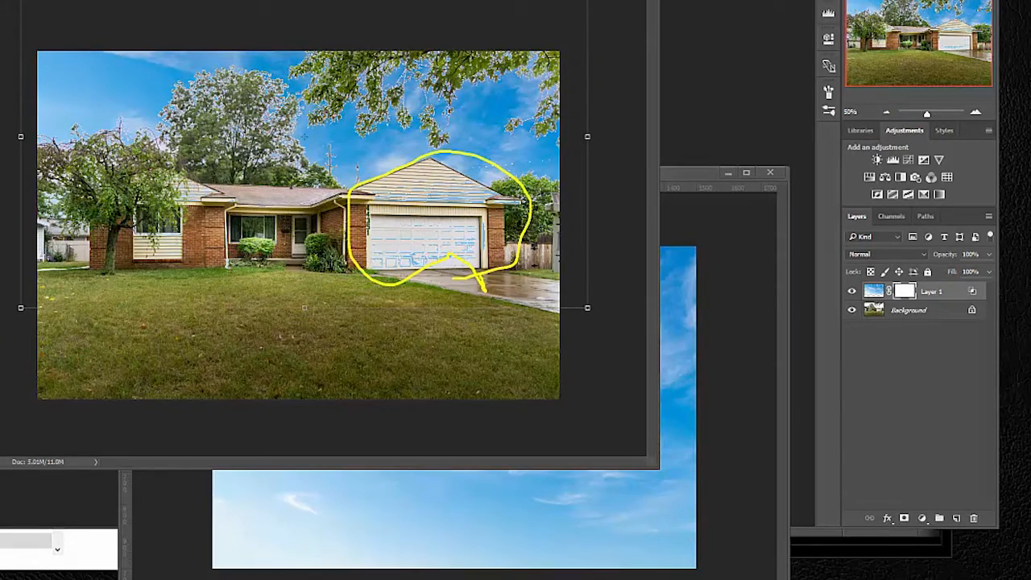
key("Escape")
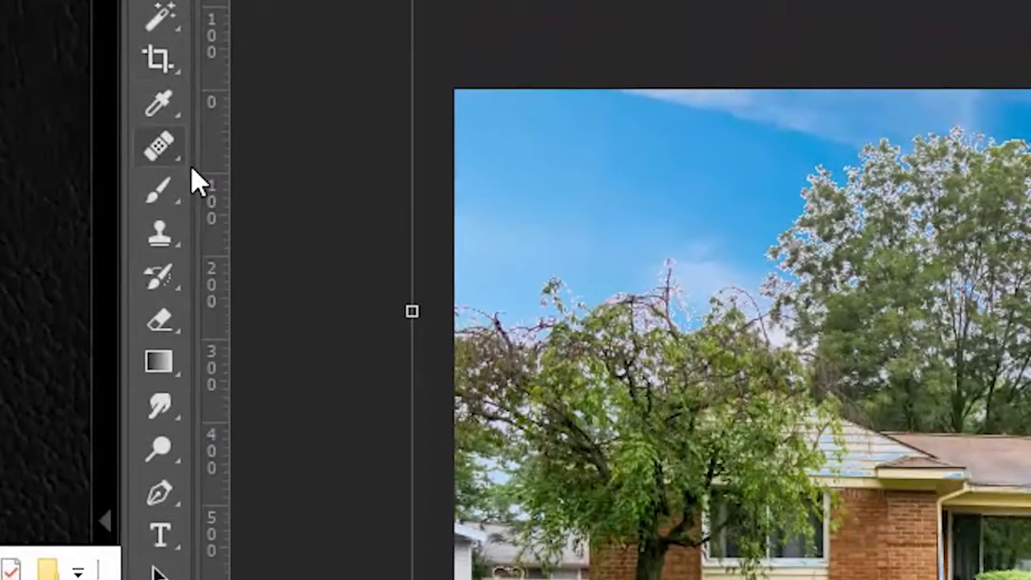
- Paint the sky layer's mask with the Brush in black (000000) over the garage door and gable to remove the blue patches
left_click(160, 191)
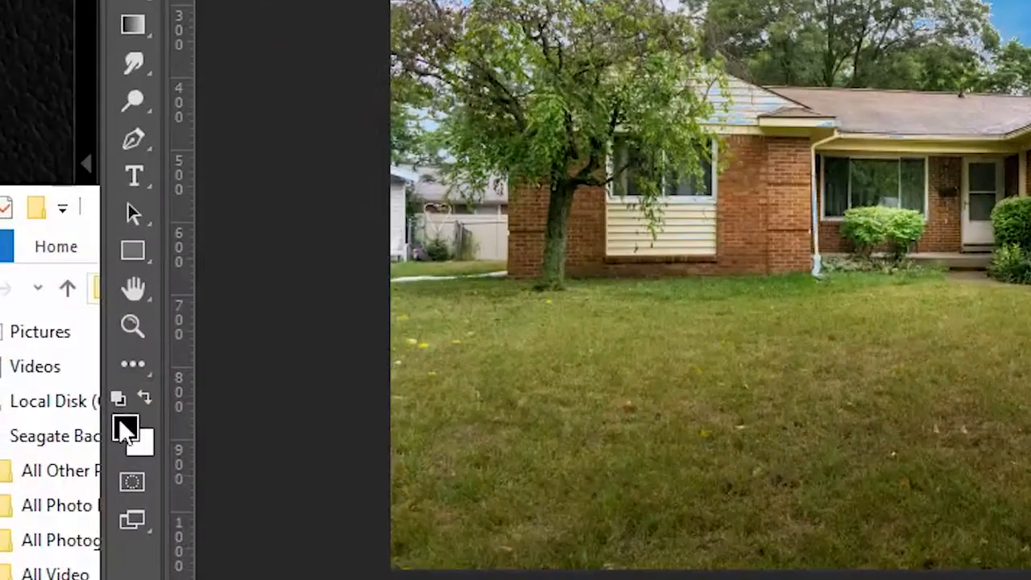
left_click(125, 431)
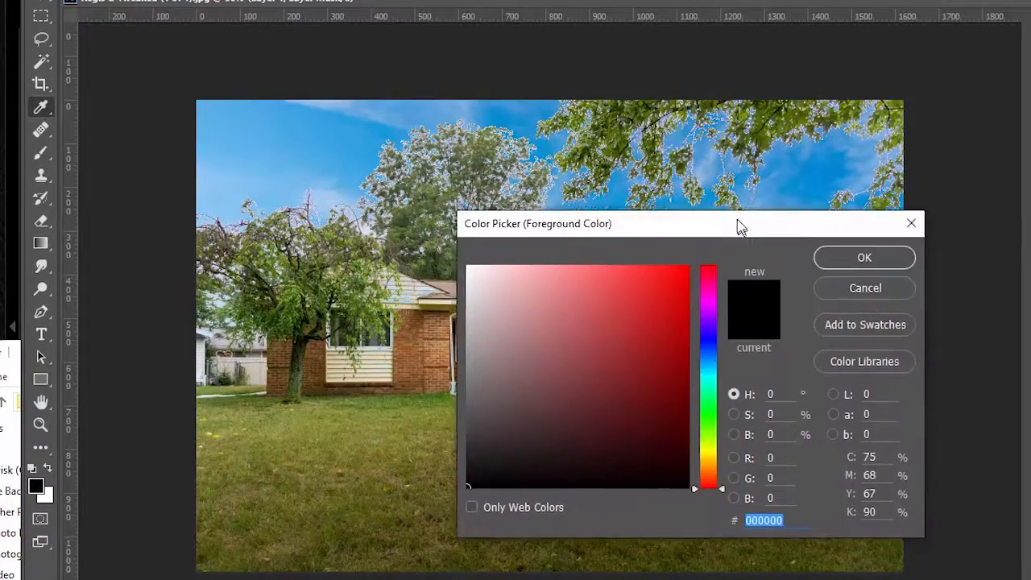
left_click_drag(600, 391, 702, 550)
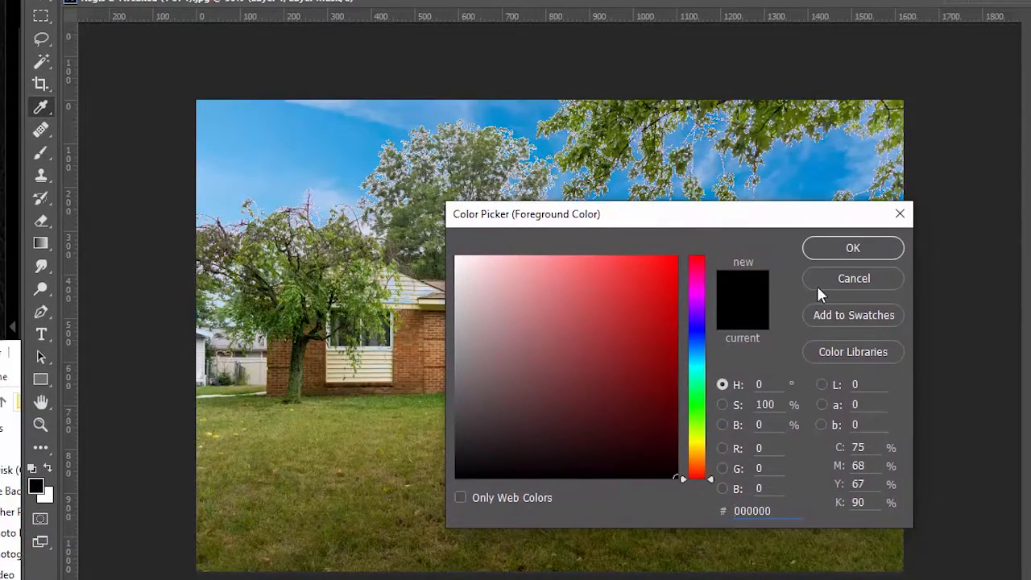
left_click(889, 254)
key("b")
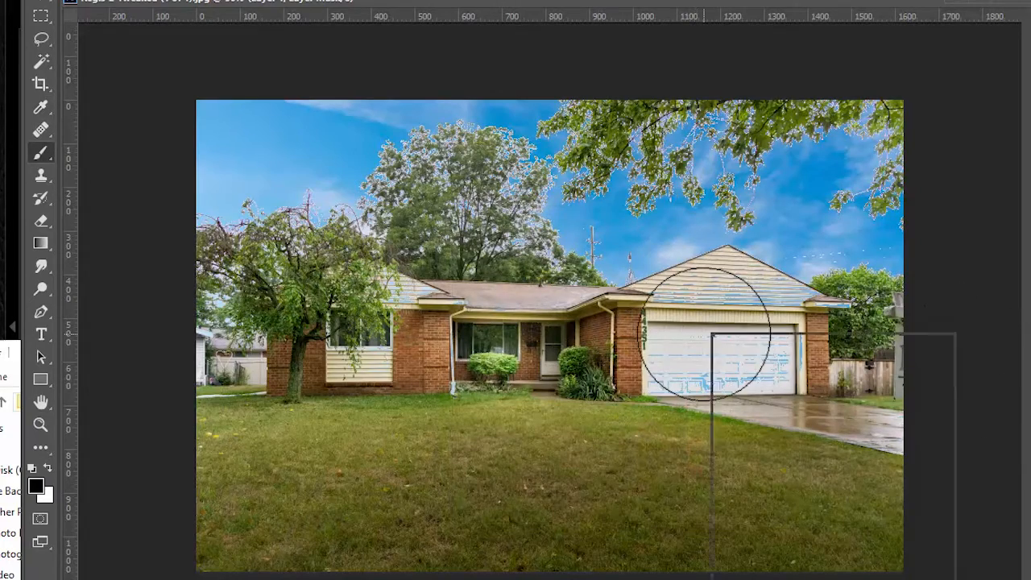
key("Escape")
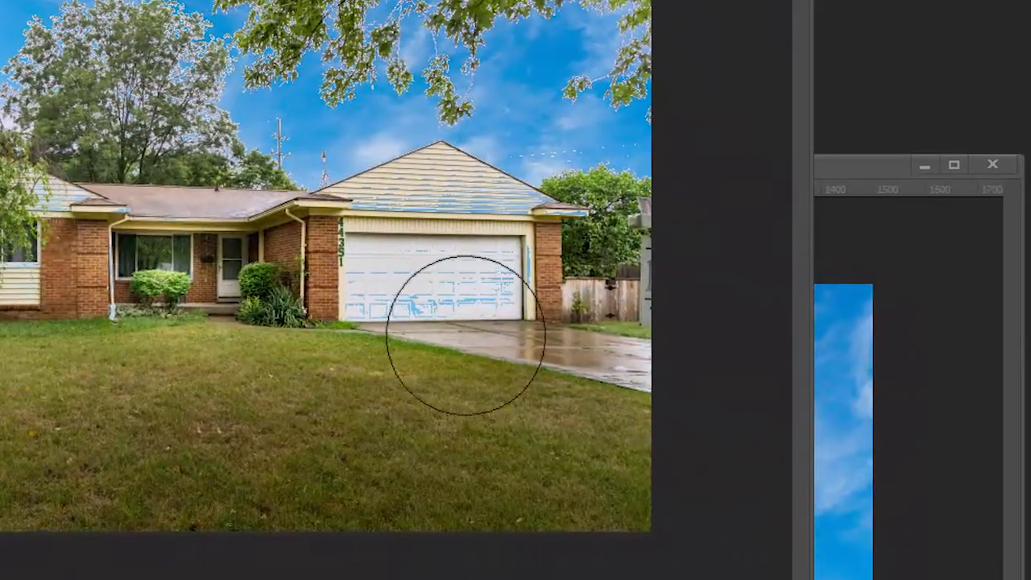
mouse_move(421, 271)
left_mouse_down()
mouse_move(507, 291)
mouse_move(466, 293)
mouse_move(517, 242)
mouse_move(421, 246)
mouse_move(443, 266)
left_mouse_up()
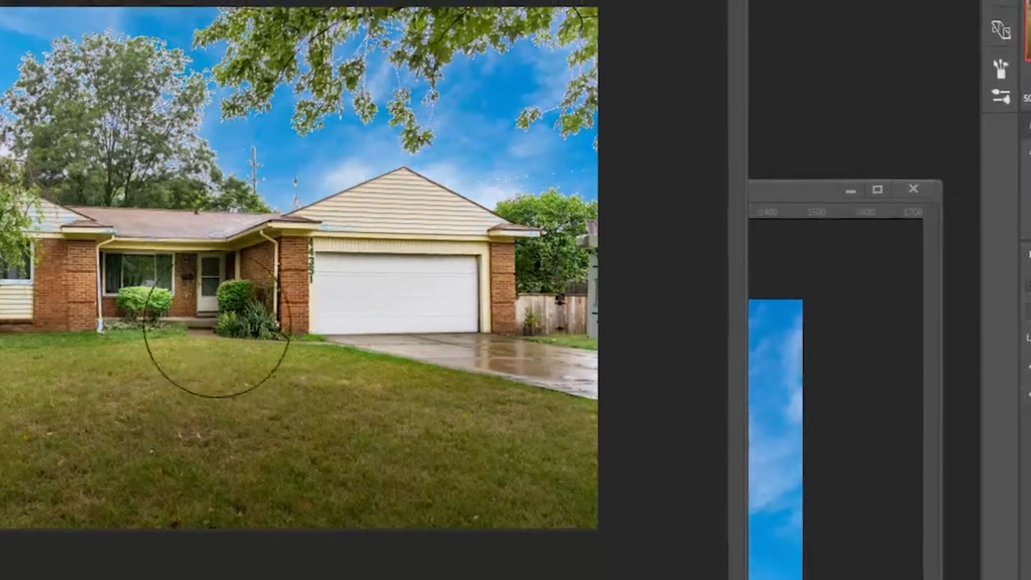